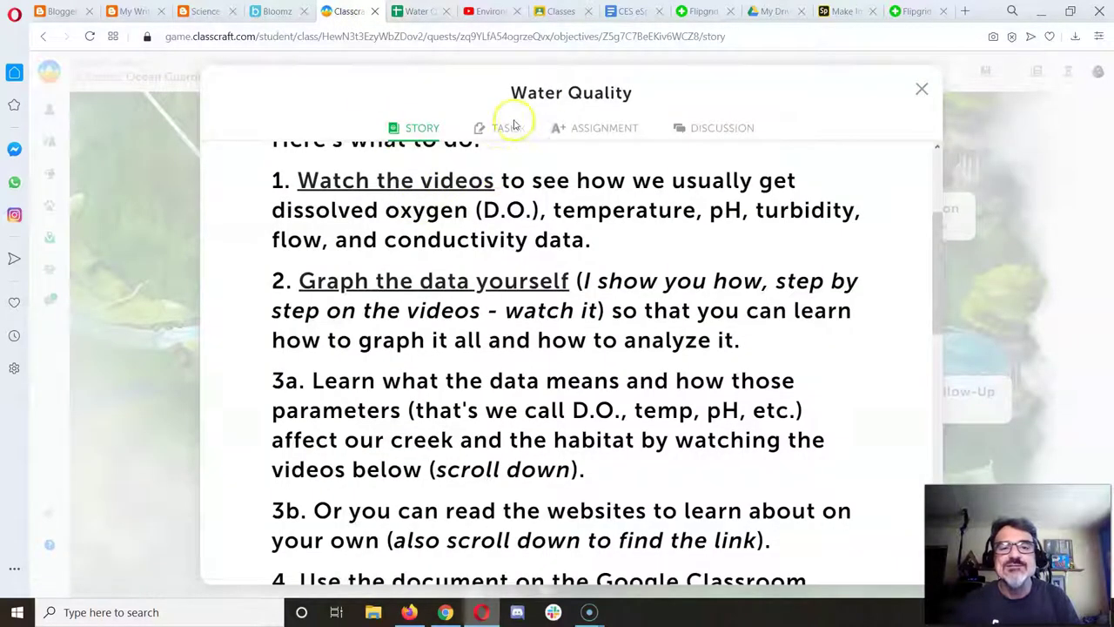
Show the Water Quality quest's Task section and then its Assignment hand-in details
{"action": "left_click", "coordinate": [500, 126]}
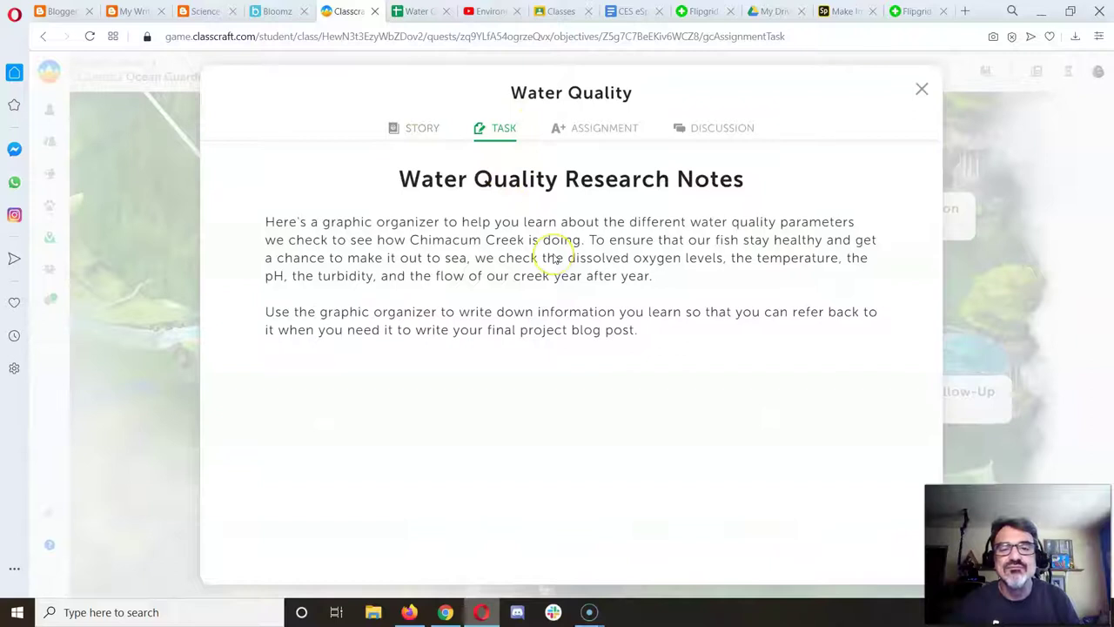
{"action": "left_click", "coordinate": [593, 128]}
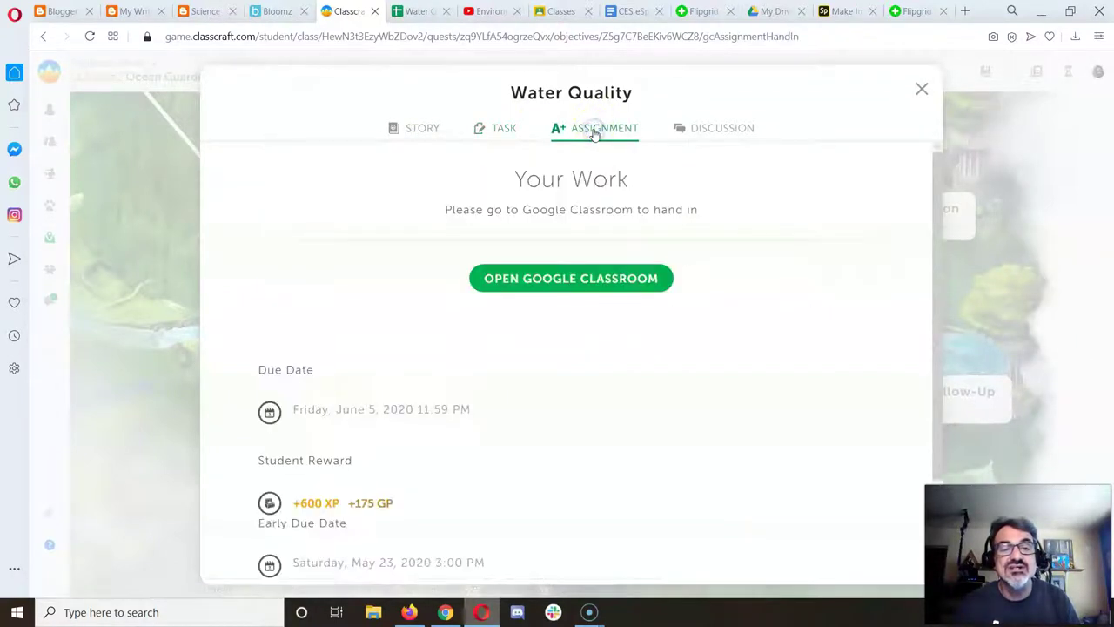
From Classroom, attach a new blank sheet 'Test 2 - Water Quality Research Notes' and open it
{"action": "left_click", "coordinate": [572, 280]}
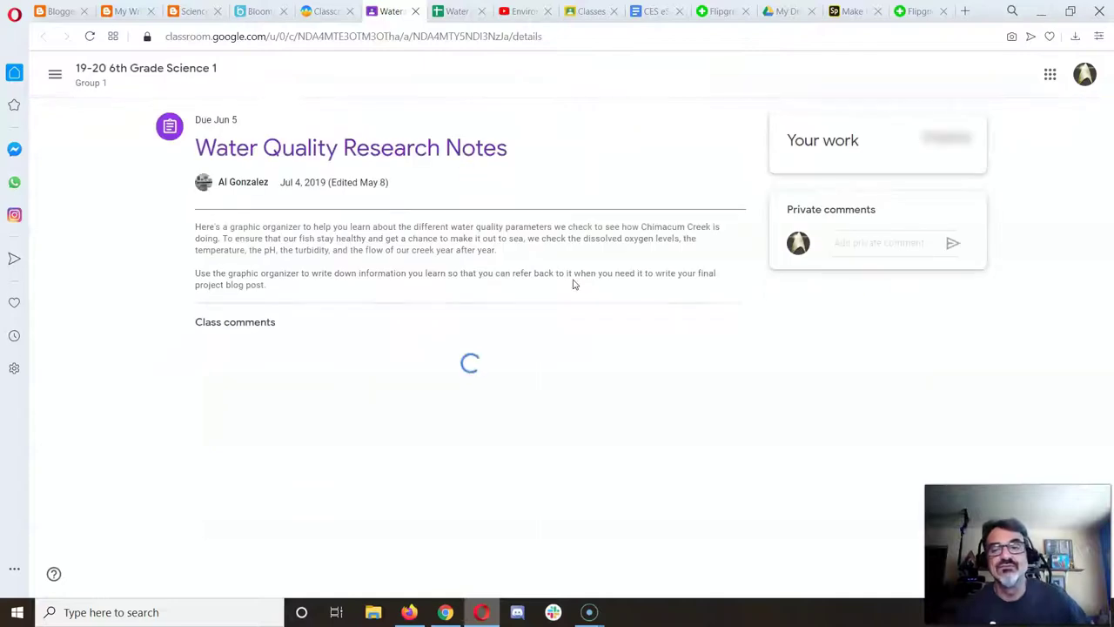
{"action": "left_click", "coordinate": [591, 266]}
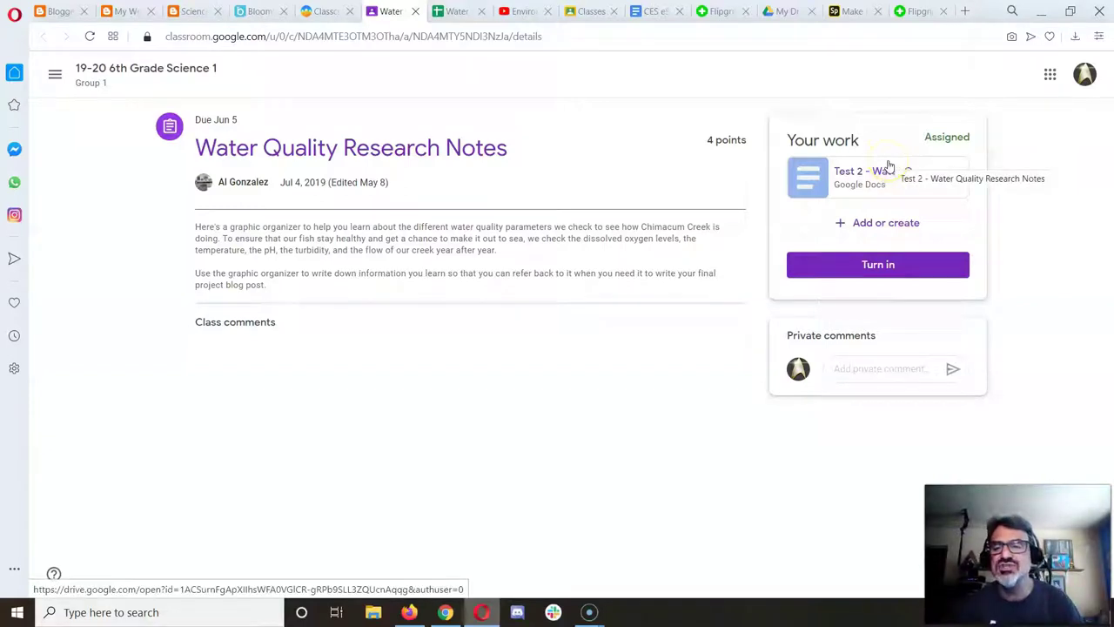
{"action": "left_click", "coordinate": [853, 225]}
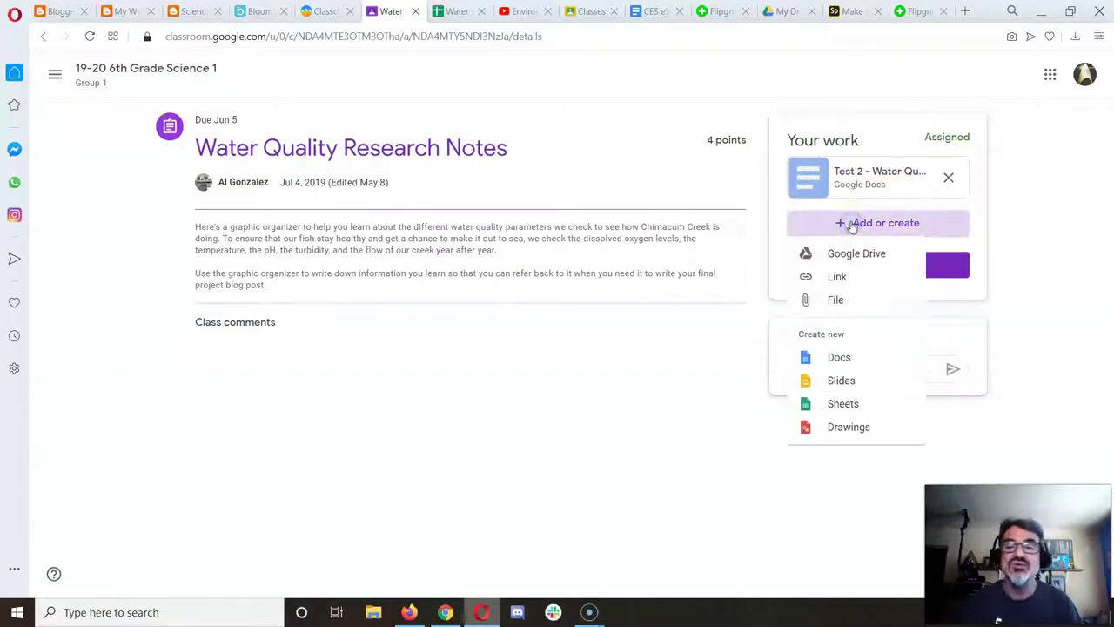
{"action": "left_click", "coordinate": [841, 403]}
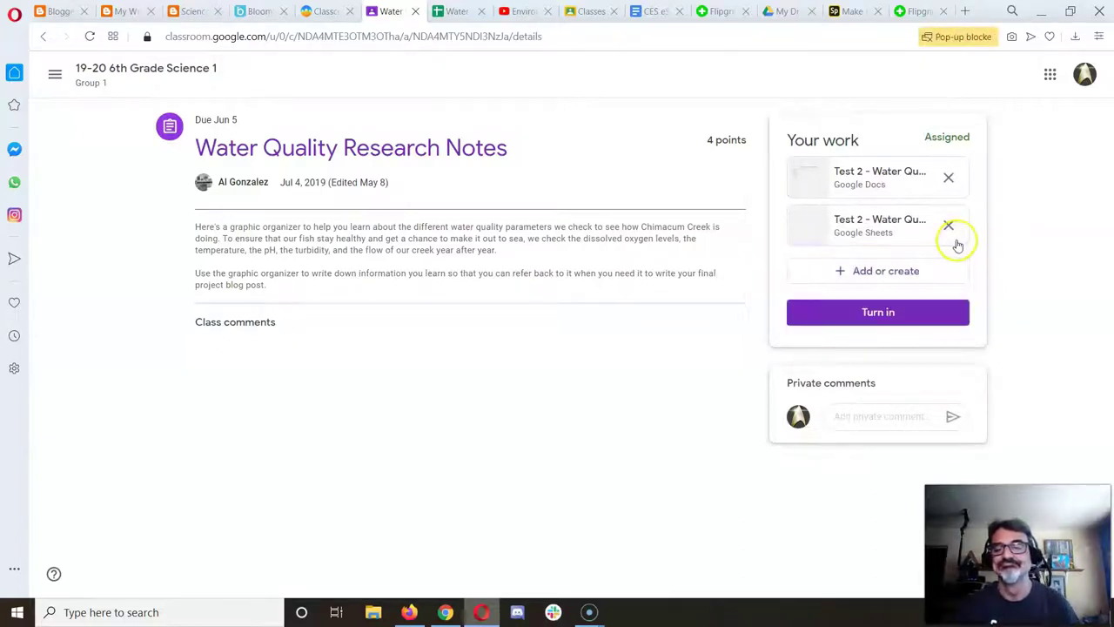
{"action": "left_click", "coordinate": [855, 224]}
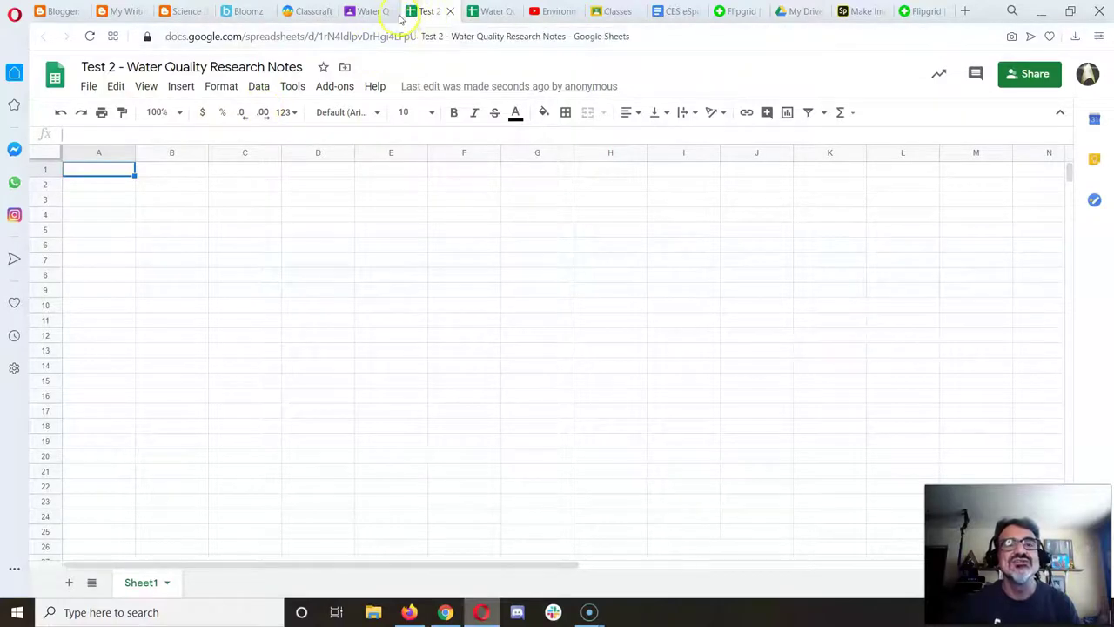
Compare against the Water Quality Data sheet and resize column A in the Test 2 notes sheet
{"action": "left_click", "coordinate": [492, 11]}
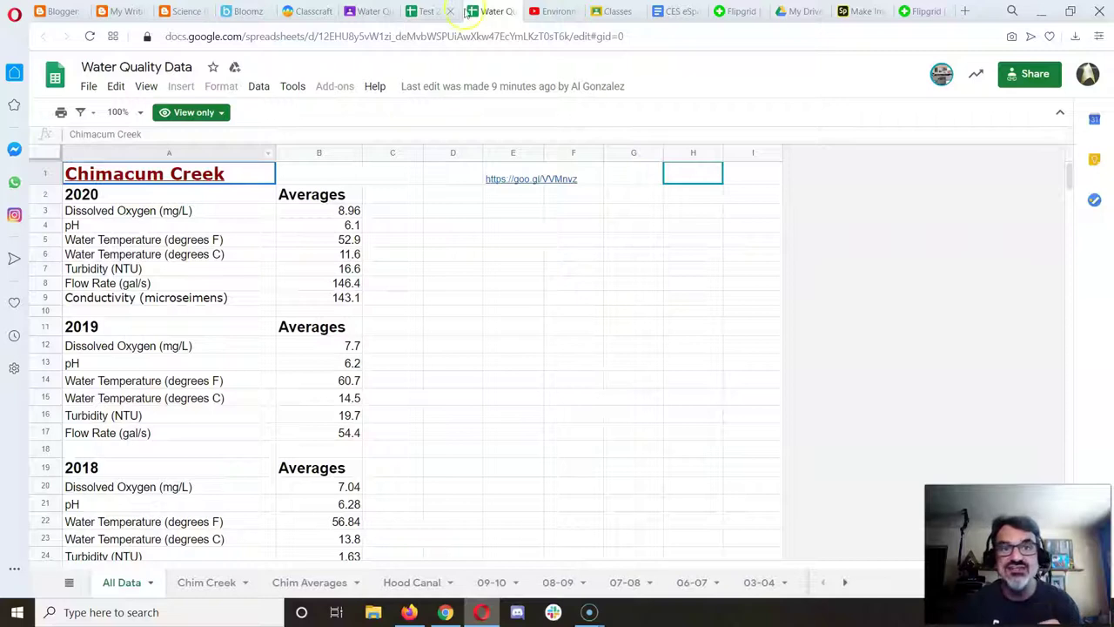
{"action": "left_click", "coordinate": [425, 11]}
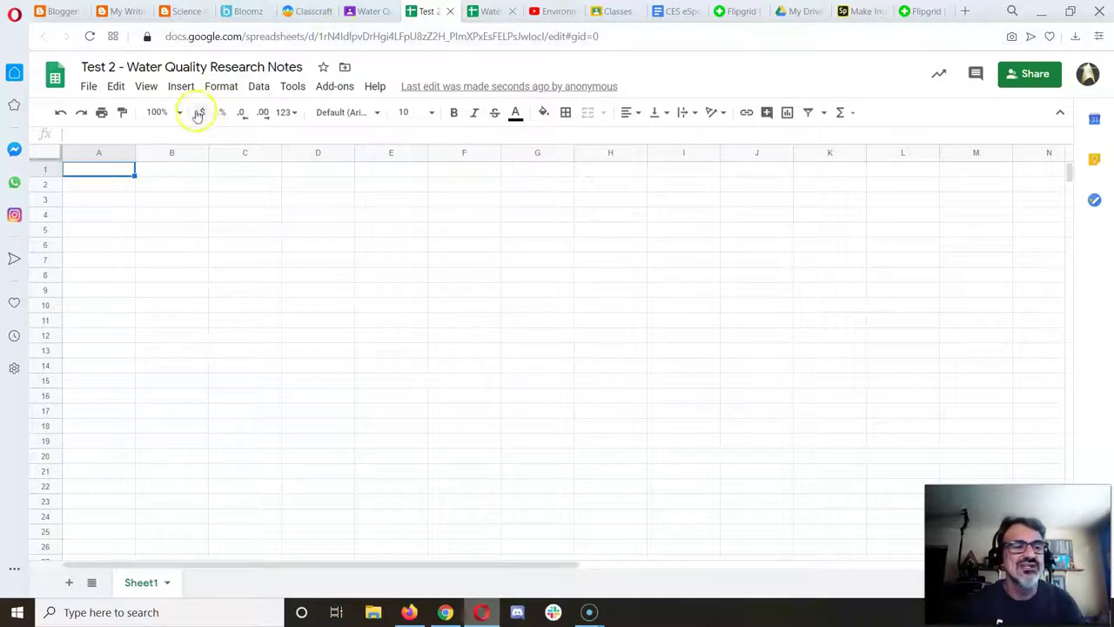
{"action": "left_click_drag", "start_coordinate": [134, 156], "coordinate": [172, 159]}
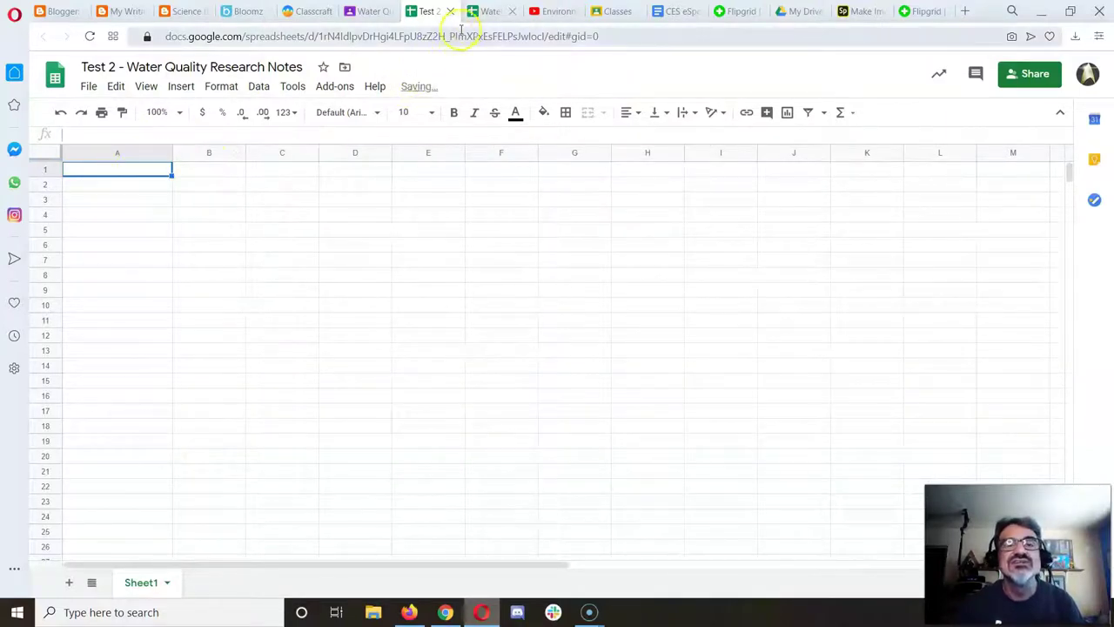
{"action": "left_click", "coordinate": [483, 12]}
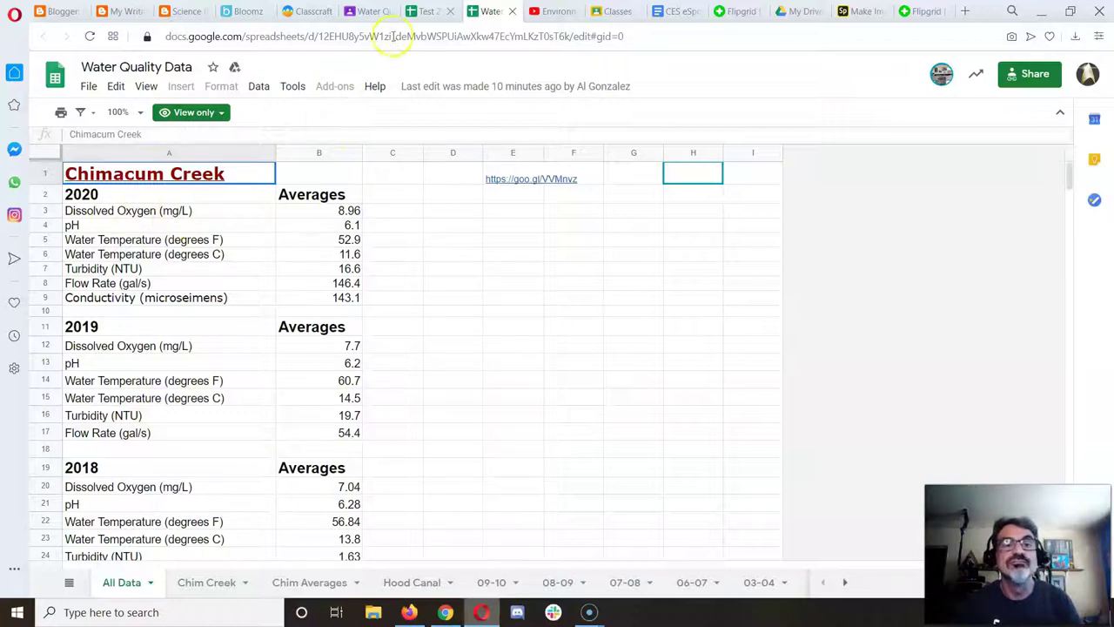
{"action": "left_click", "coordinate": [418, 11]}
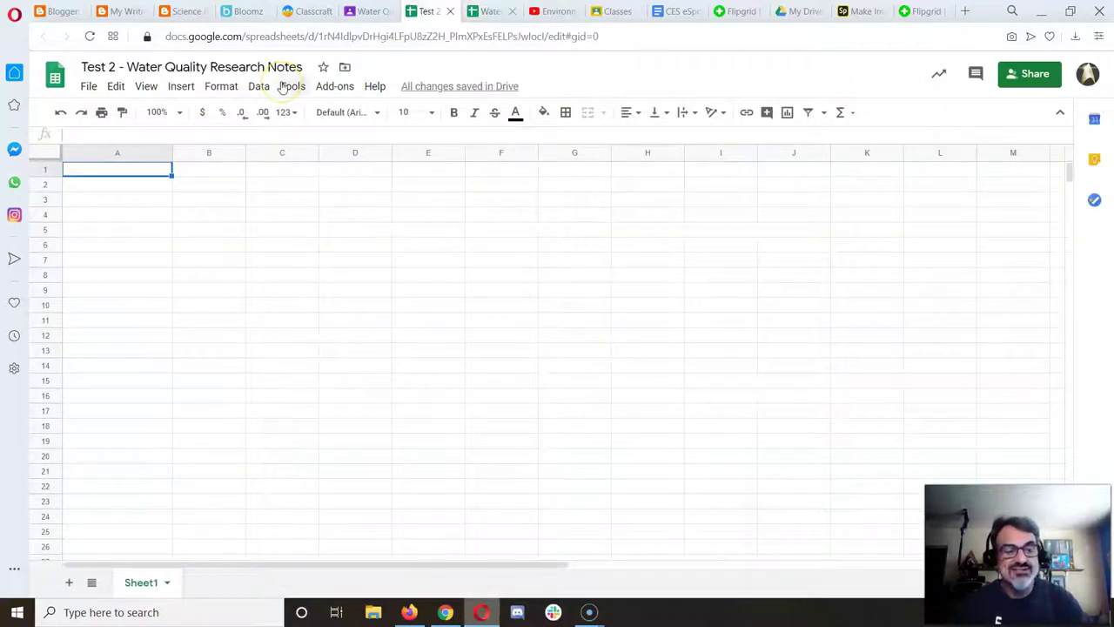
Enter the headings Year in A1 and D.O. (mg/L) in B1, matching the Dissolved Oxygen label
{"action": "type", "text": "Year"}
{"action": "key", "text": "Tab"}
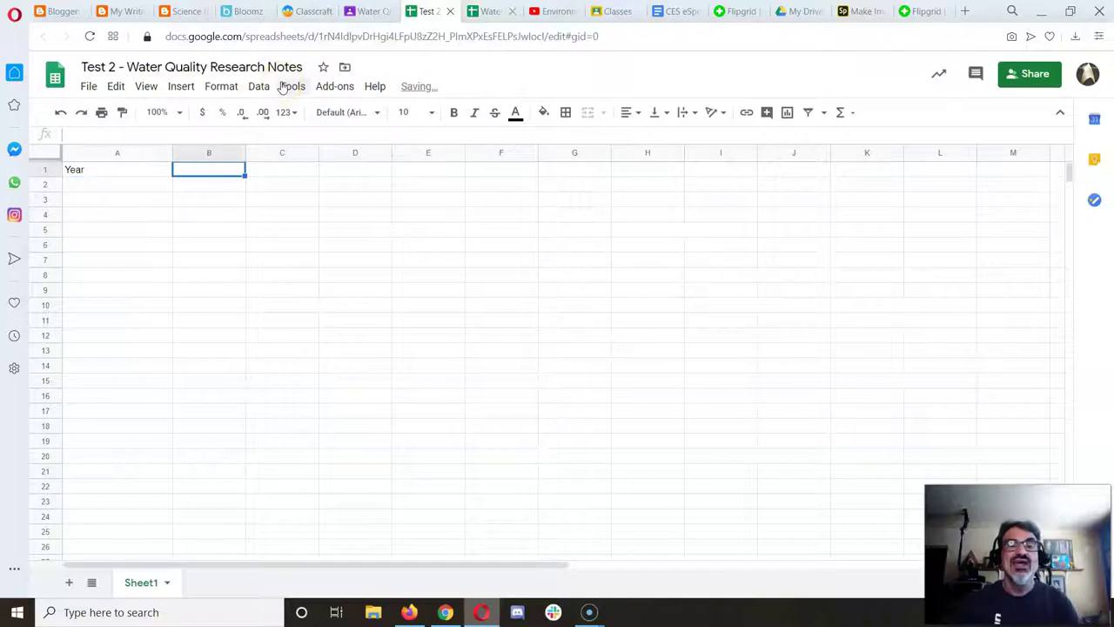
{"action": "left_click", "coordinate": [484, 16]}
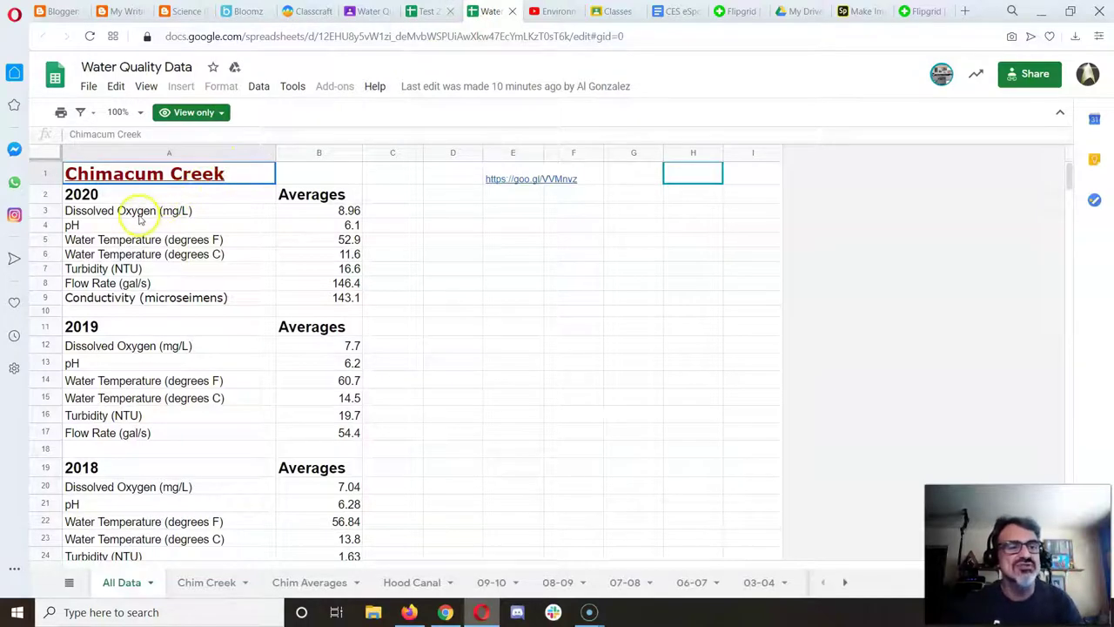
{"action": "left_click", "coordinate": [139, 217]}
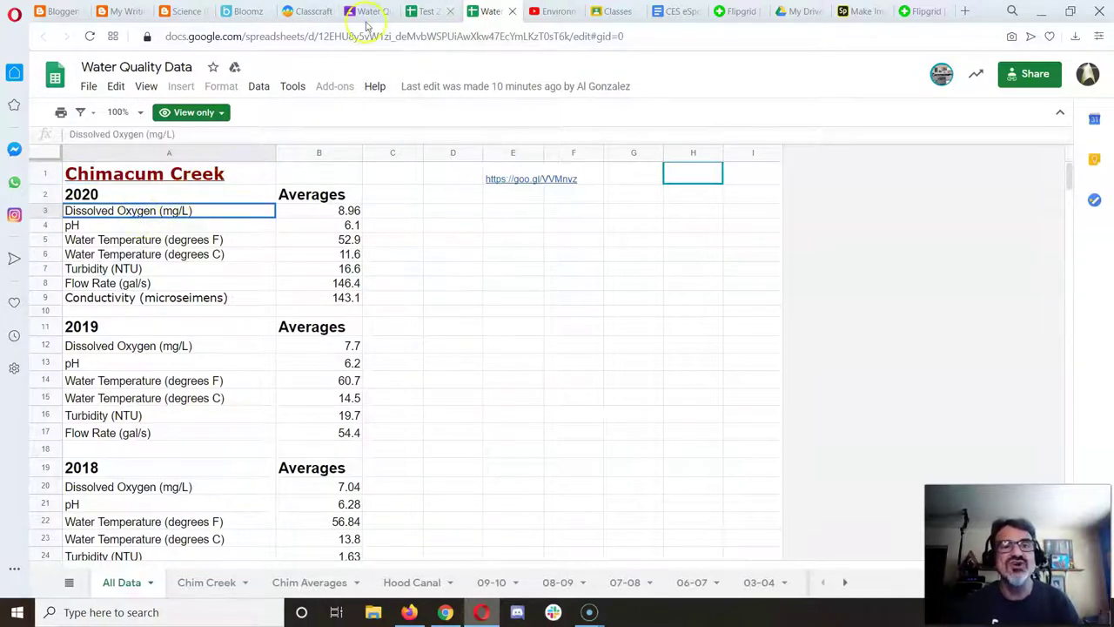
{"action": "left_click", "coordinate": [423, 11]}
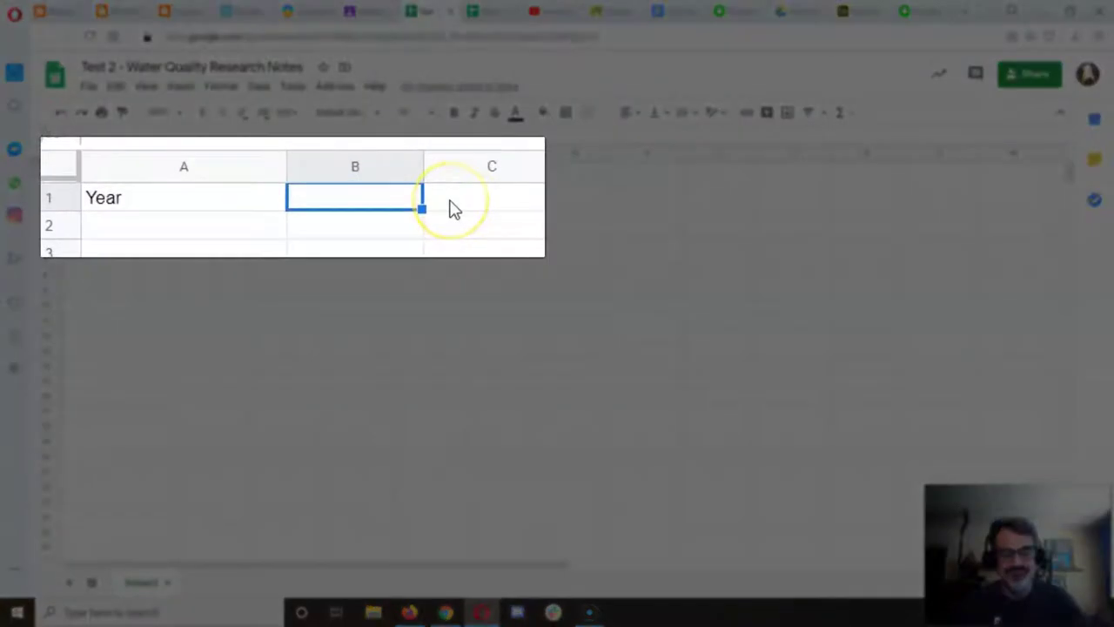
{"action": "type", "text": "D.O. (mg/L"}
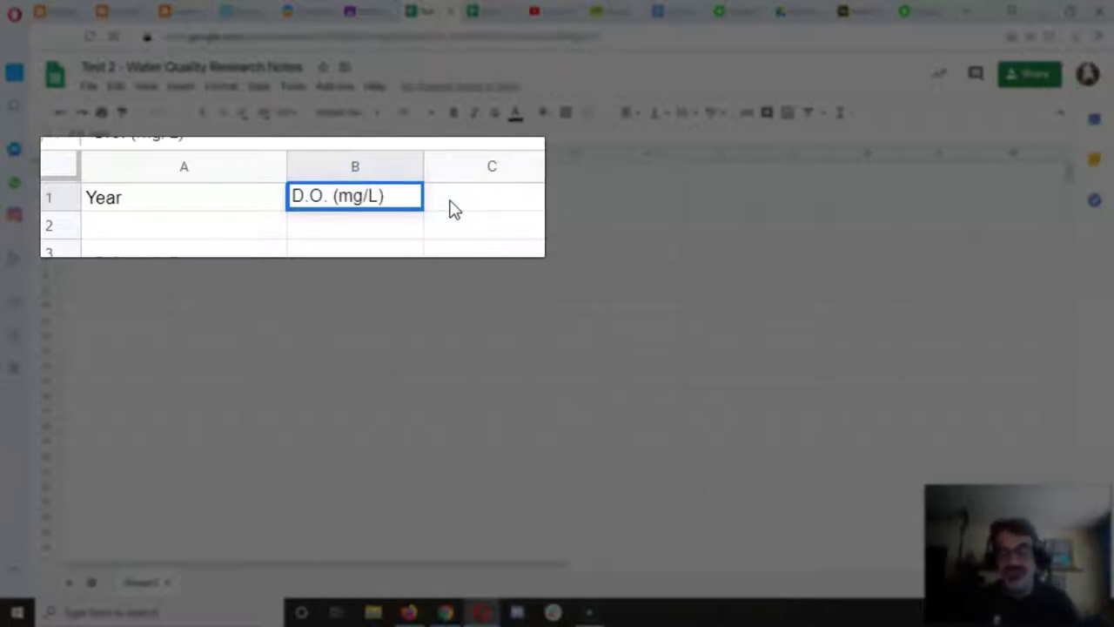
{"action": "key", "text": "Return"}
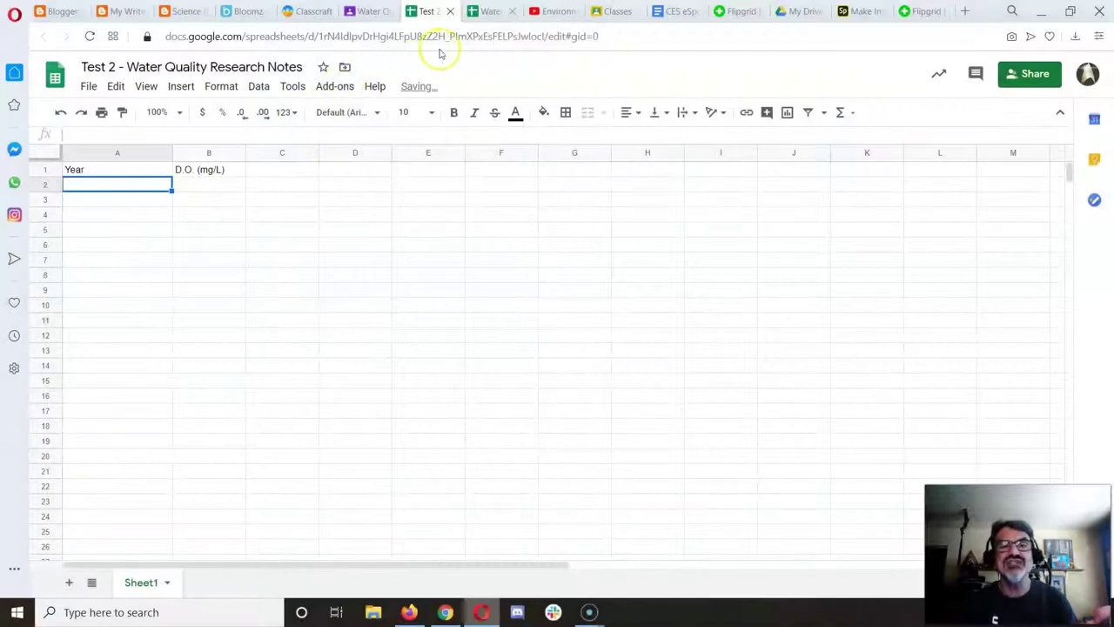
{"action": "left_click", "coordinate": [486, 12]}
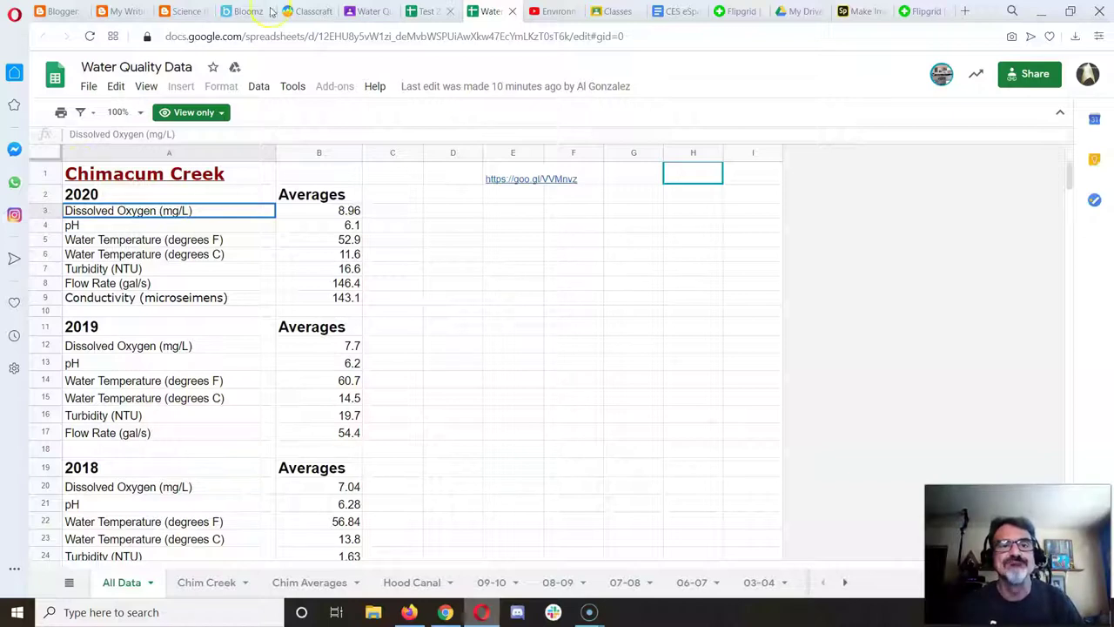
Enter 2002 and 2003 in A2:A3 of the notes sheet
{"action": "left_click", "coordinate": [423, 12]}
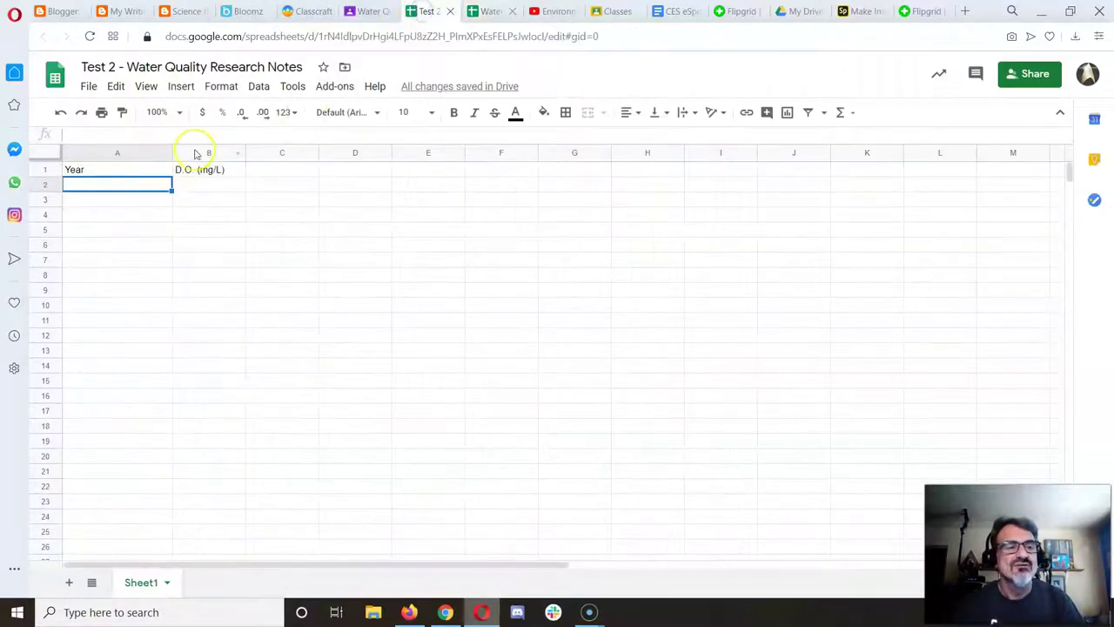
{"action": "type", "text": "20"}
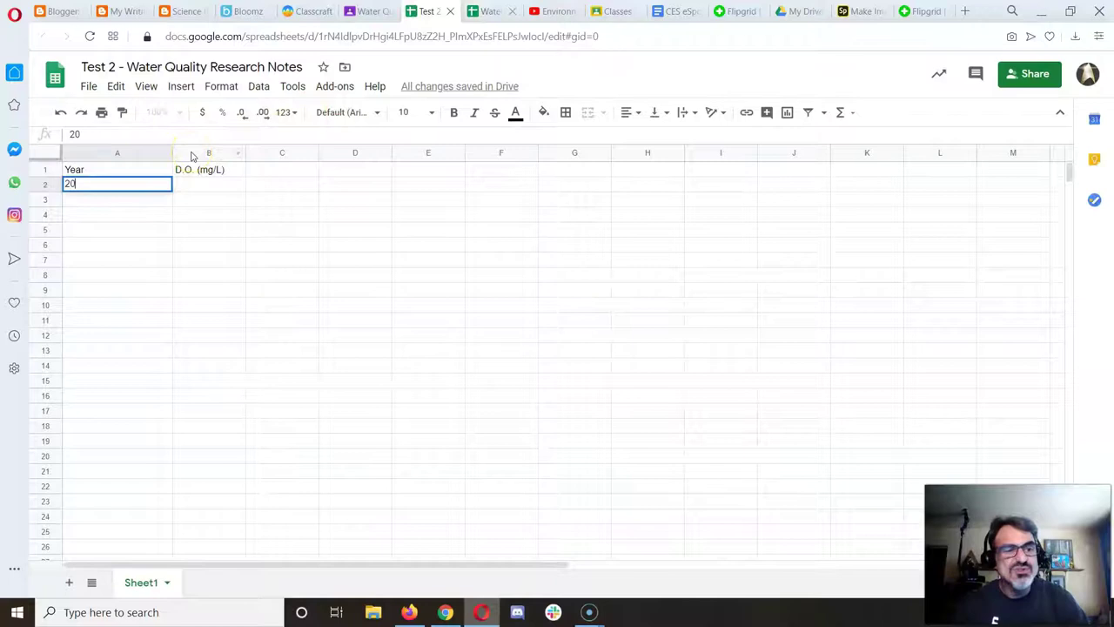
{"action": "type", "text": "02"}
{"action": "key", "text": "Return"}
{"action": "type", "text": "2003"}
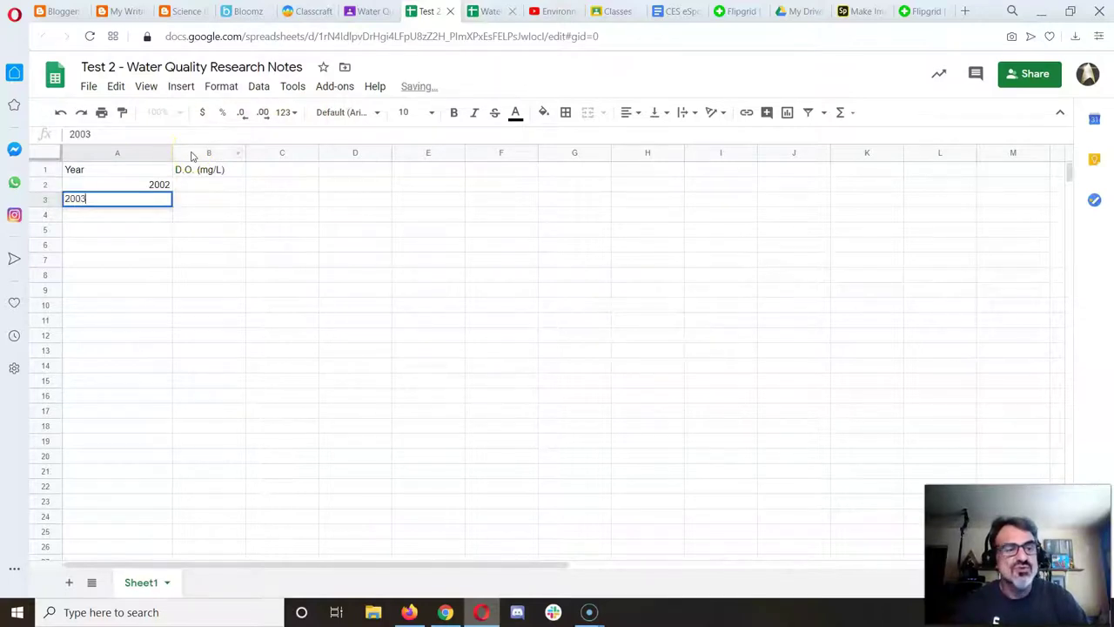
{"action": "key", "text": "Return"}
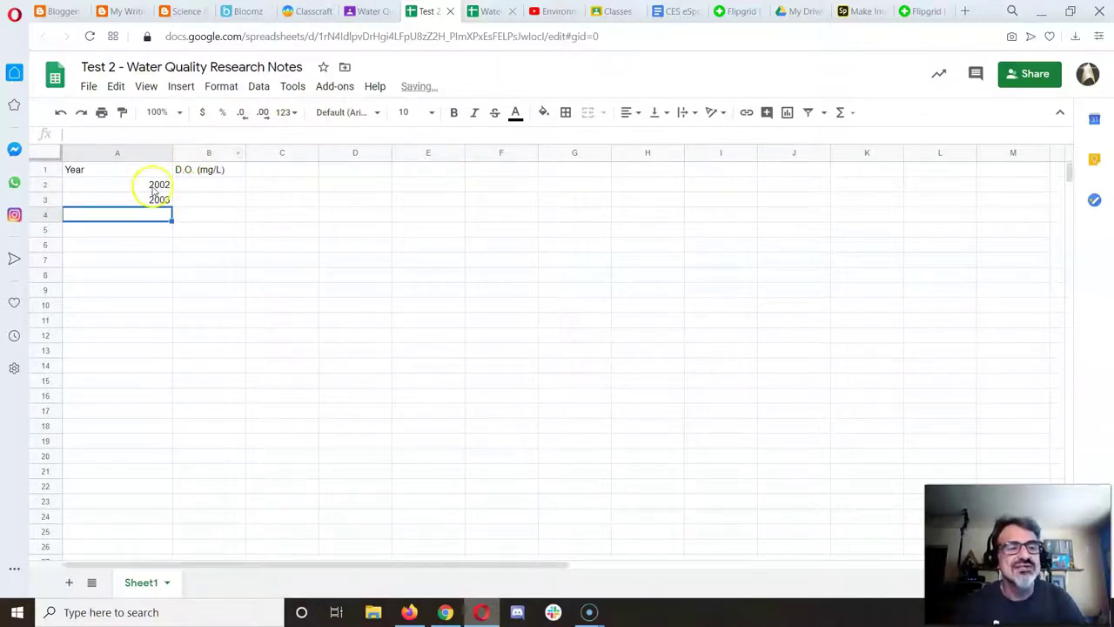
Extend the year series down the Year column to 2020 with the fill handle
{"action": "left_click_drag", "start_coordinate": [152, 186], "coordinate": [152, 425]}
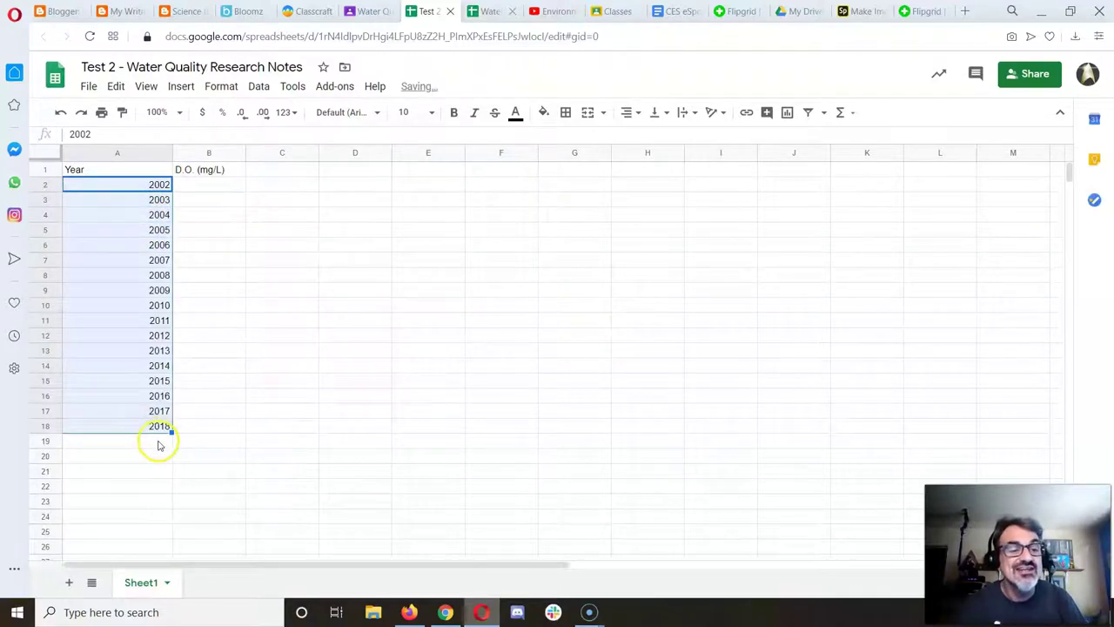
{"action": "left_click", "coordinate": [157, 442]}
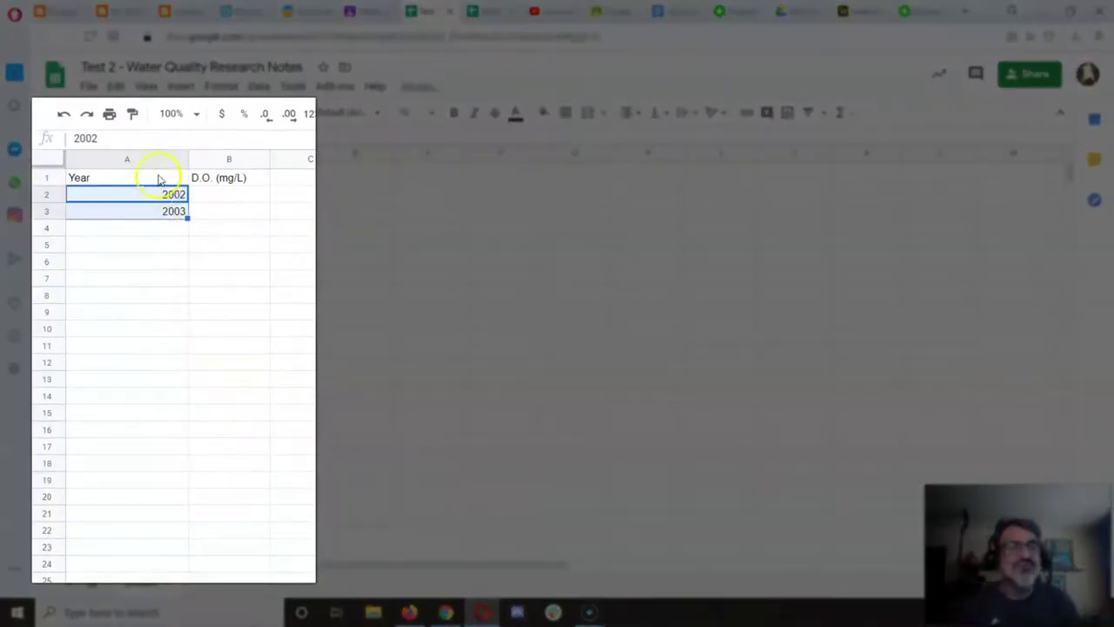
{"action": "left_click", "coordinate": [156, 176]}
{"action": "left_click_drag", "start_coordinate": [155, 195], "coordinate": [154, 216]}
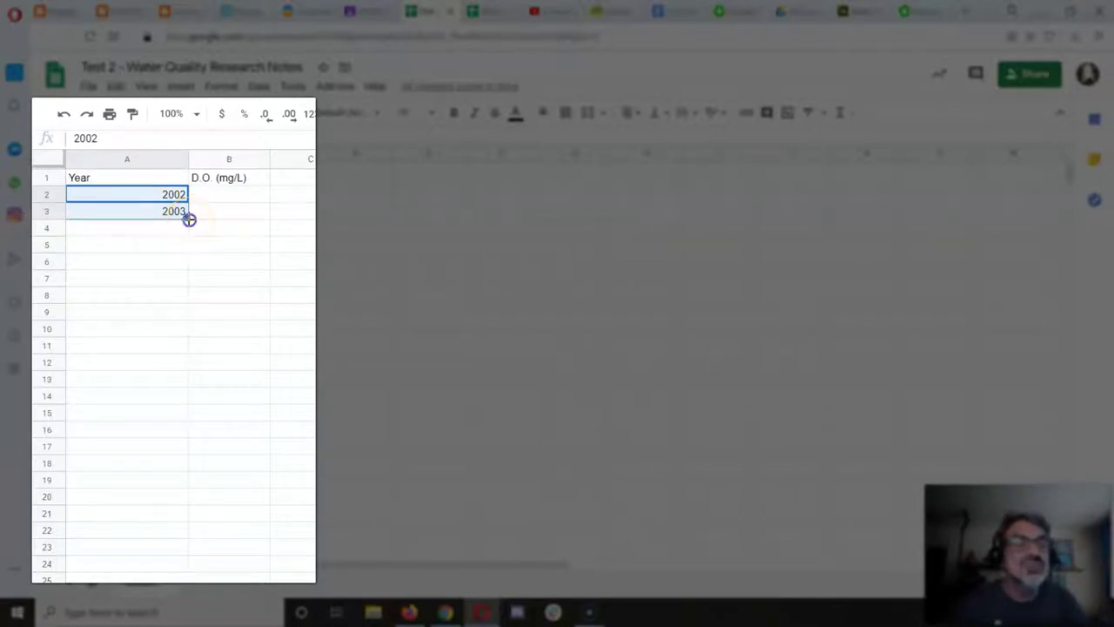
{"action": "left_click_drag", "start_coordinate": [189, 219], "coordinate": [174, 444]}
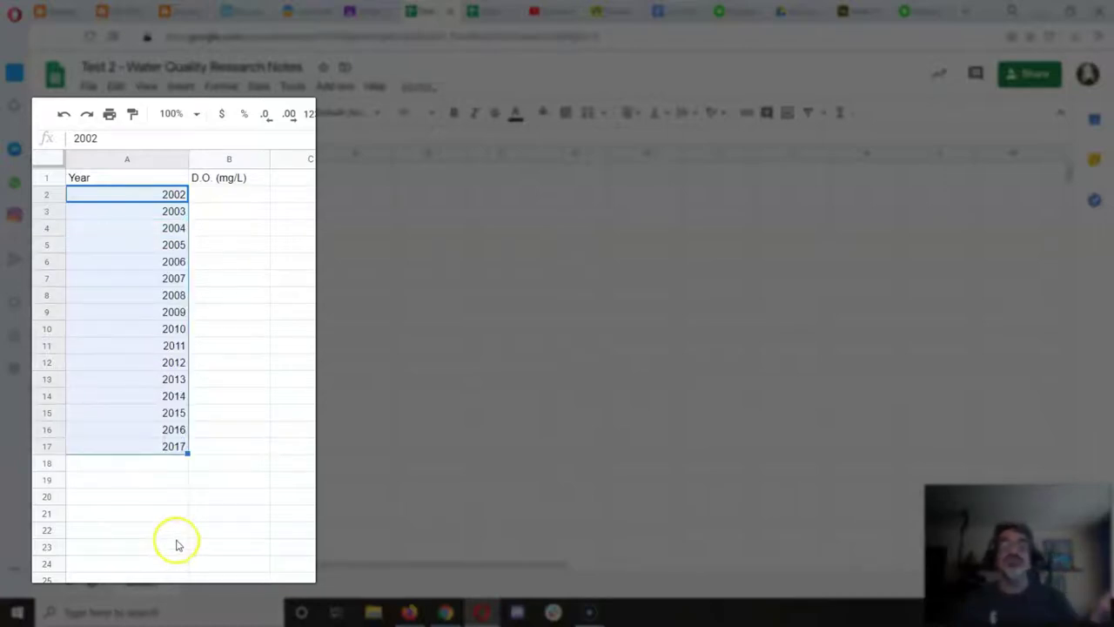
{"action": "left_click", "coordinate": [167, 468]}
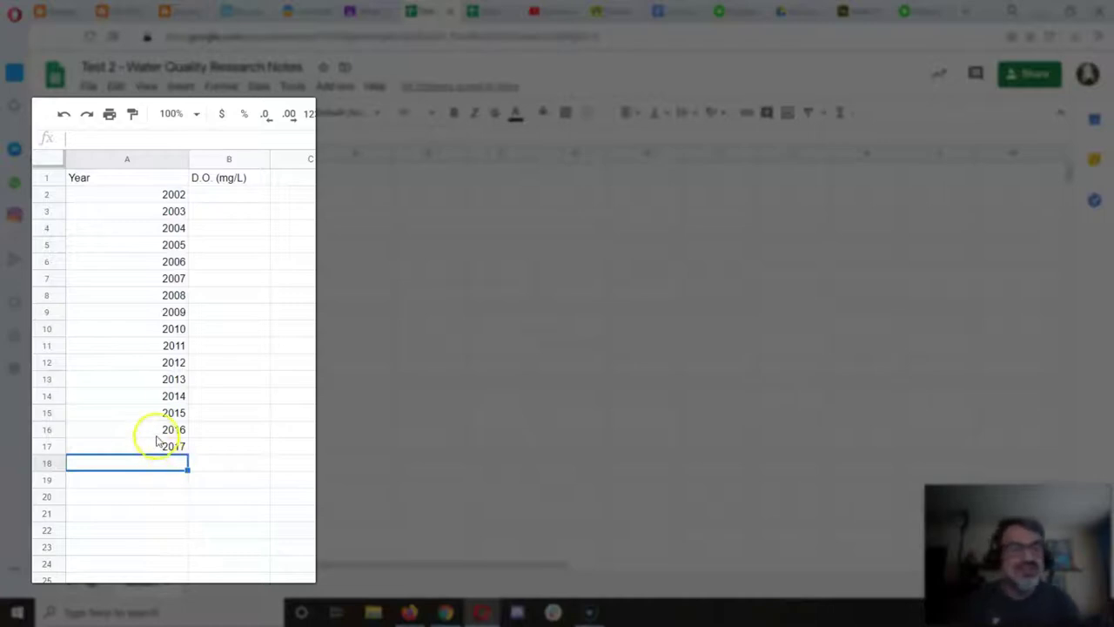
{"action": "left_click_drag", "start_coordinate": [153, 430], "coordinate": [185, 498]}
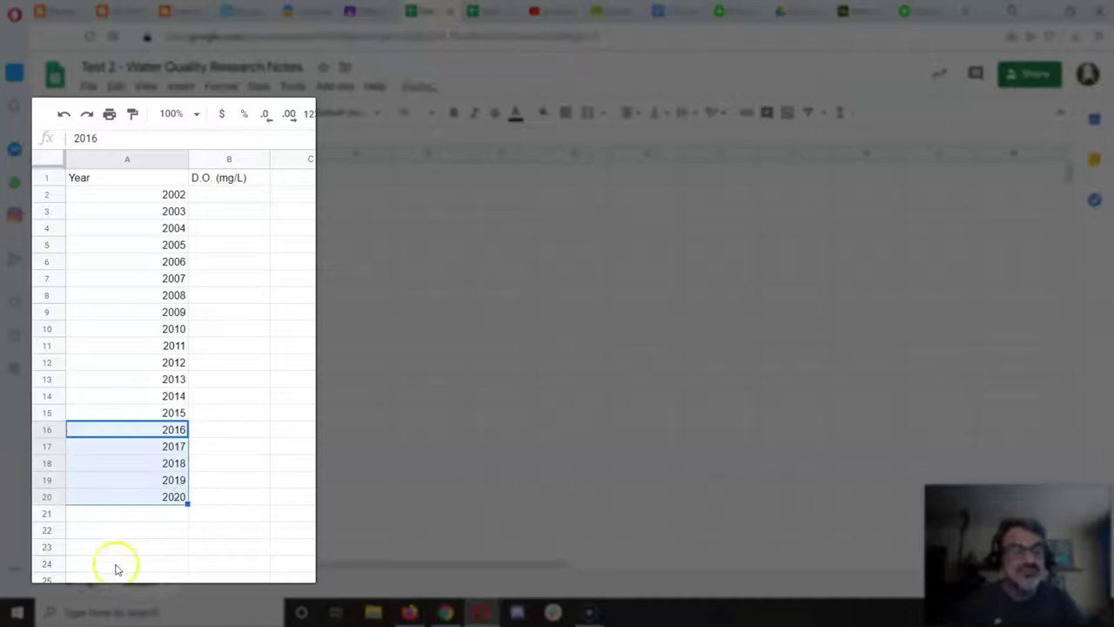
{"action": "left_click", "coordinate": [123, 531]}
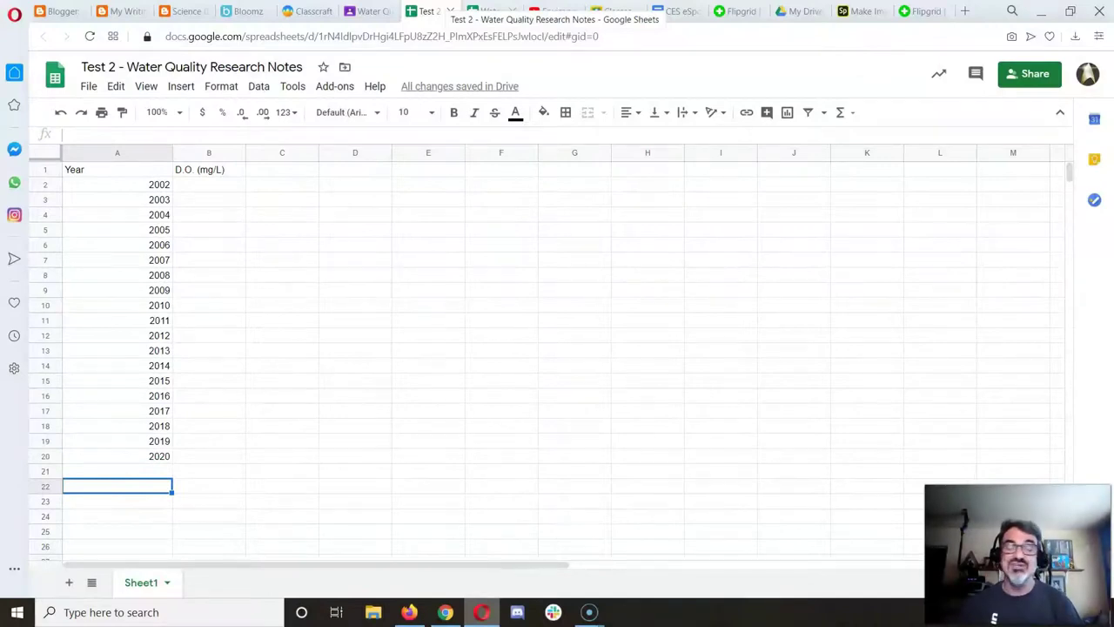
Look up the Dissolved Oxygen averages in Water Quality Data and enter 7.5 for 2002 in B2
{"action": "left_click", "coordinate": [476, 8]}
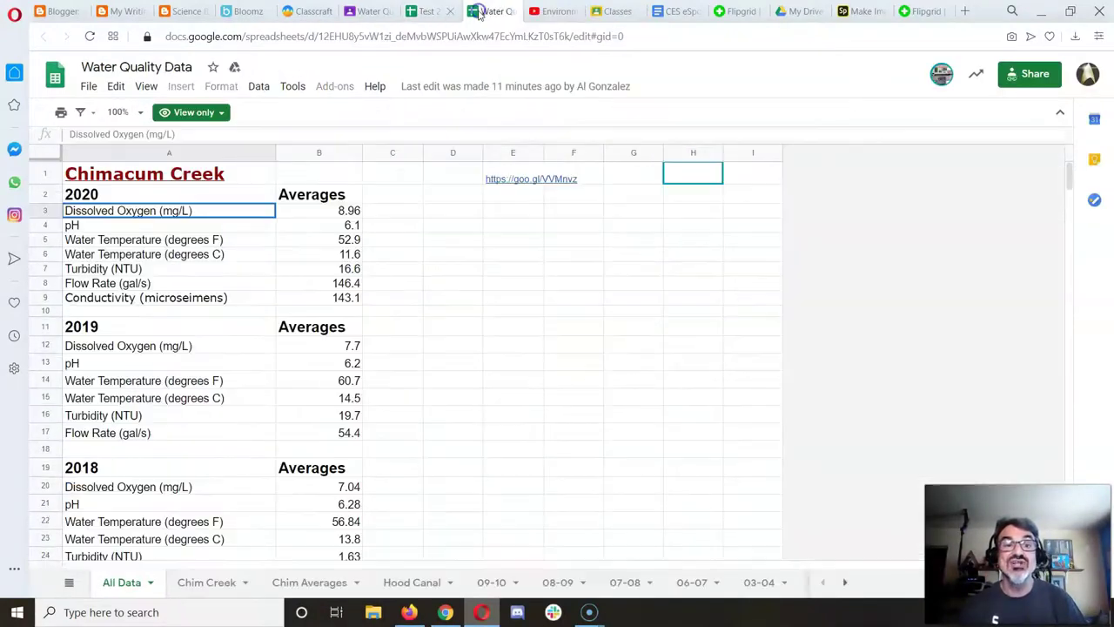
{"action": "scroll", "coordinate": [405, 232], "scroll_direction": "down", "scroll_amount": 10}
{"action": "scroll", "coordinate": [369, 277], "scroll_direction": "down", "scroll_amount": 12}
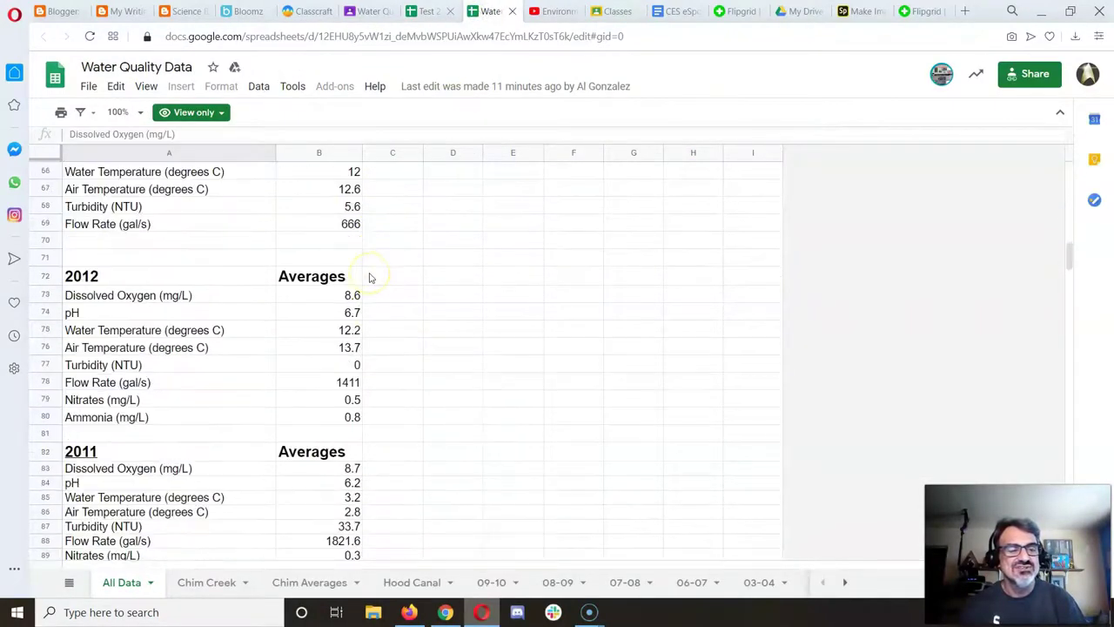
{"action": "scroll", "coordinate": [369, 277], "scroll_direction": "down", "scroll_amount": 12}
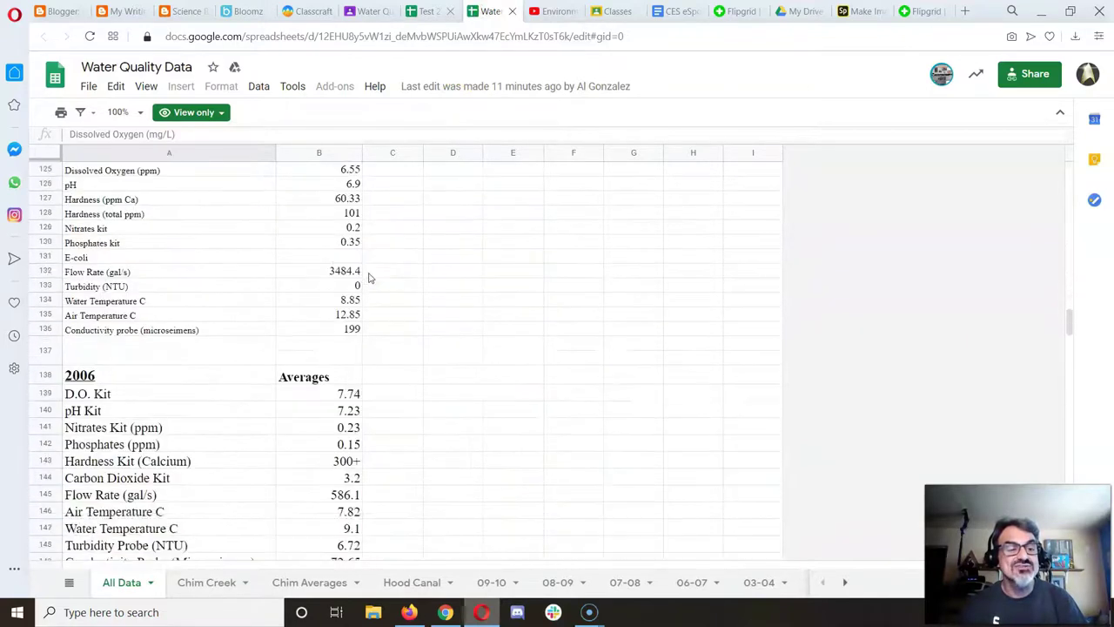
{"action": "scroll", "coordinate": [369, 277], "scroll_direction": "down", "scroll_amount": 4}
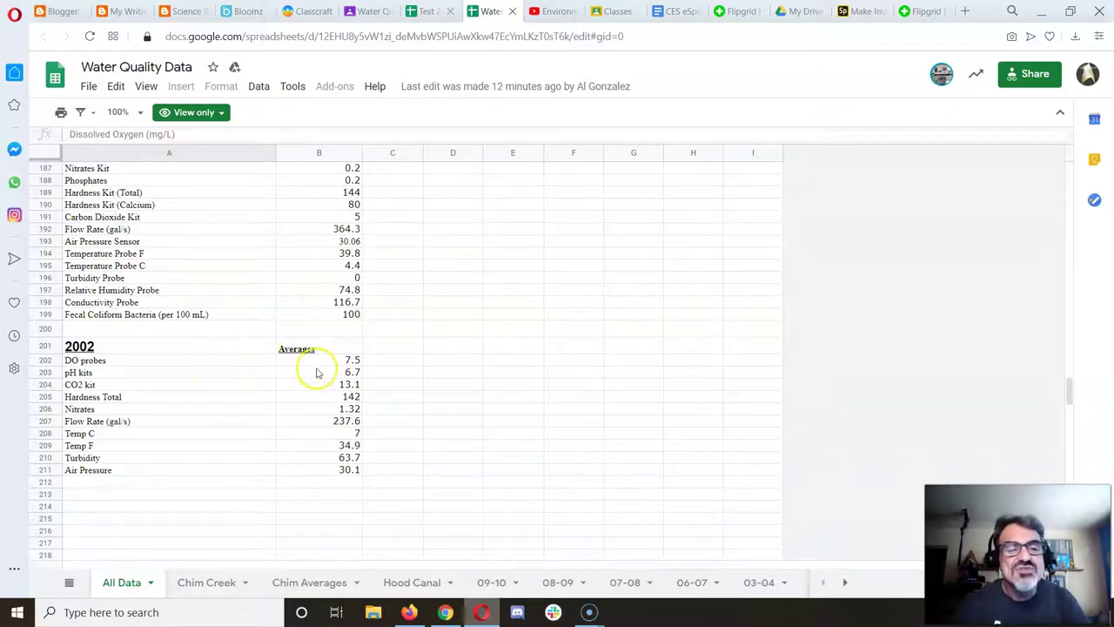
{"action": "left_click", "coordinate": [418, 10]}
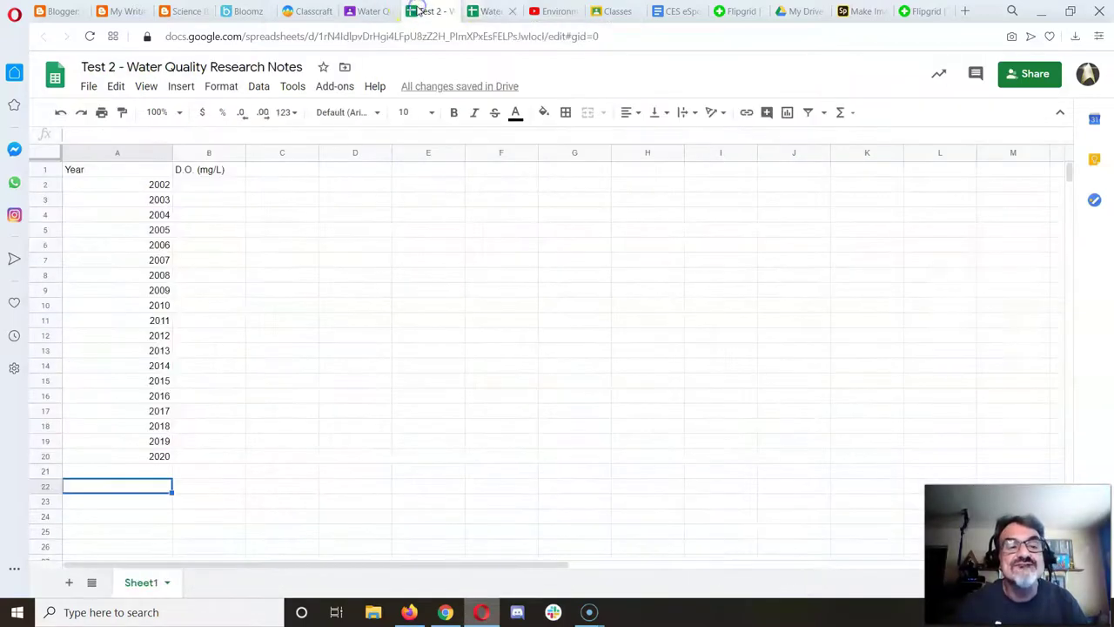
{"action": "left_click", "coordinate": [209, 184]}
{"action": "type", "text": "7.5"}
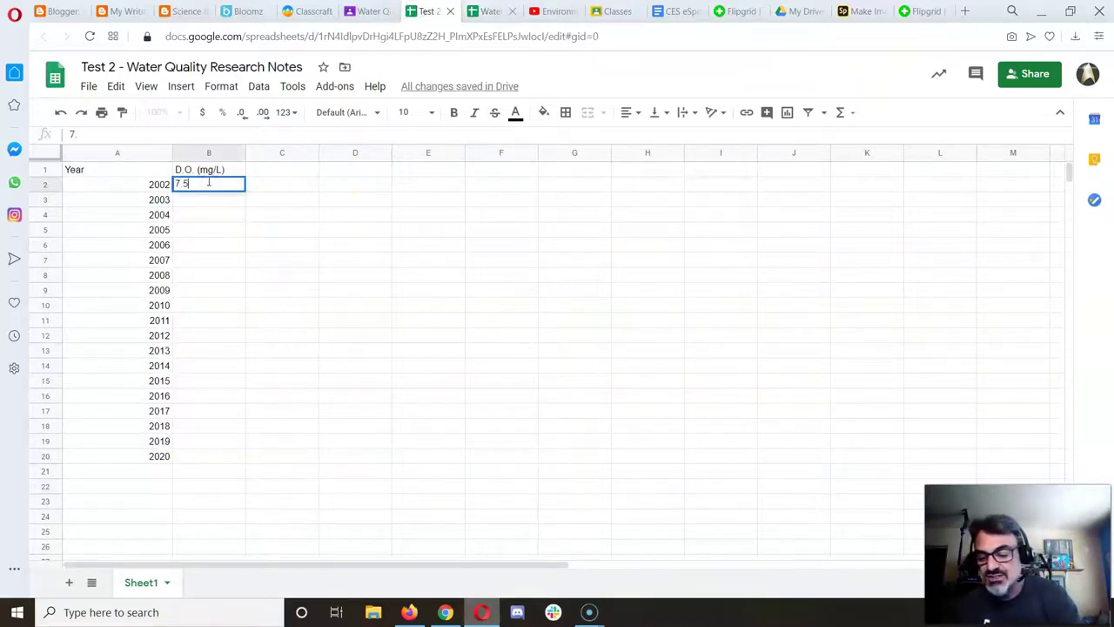
{"action": "key", "text": "Return"}
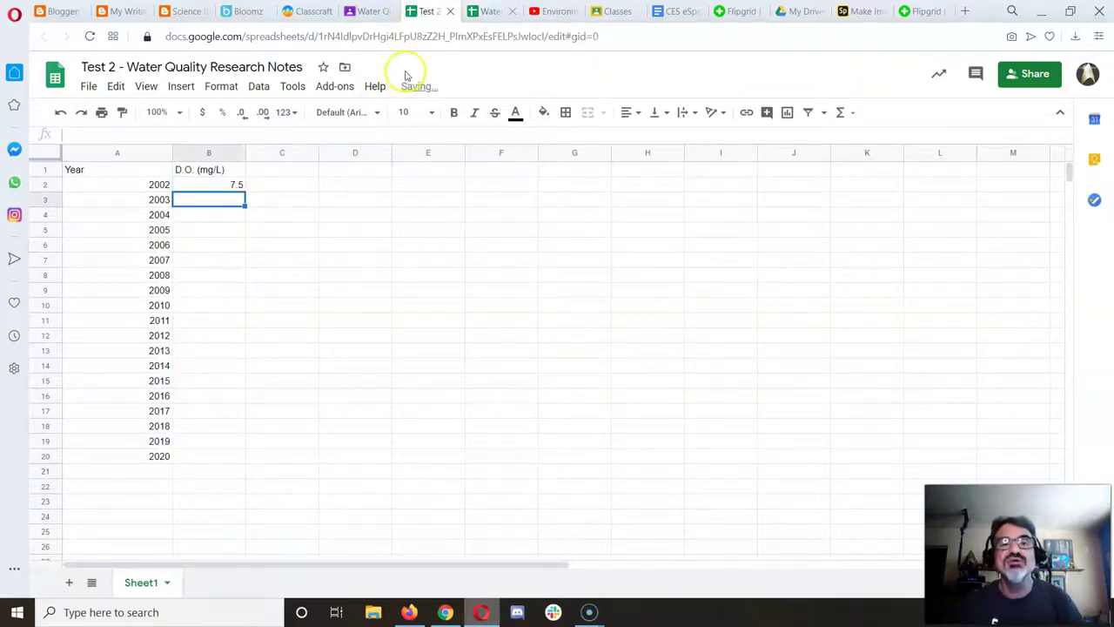
Enter the next dissolved oxygen readings 9.4, 13.1 and 11.2 from the data sheet
{"action": "left_click", "coordinate": [484, 10]}
{"action": "left_click", "coordinate": [424, 9]}
{"action": "type", "text": "9.4"}
{"action": "key", "text": "Return"}
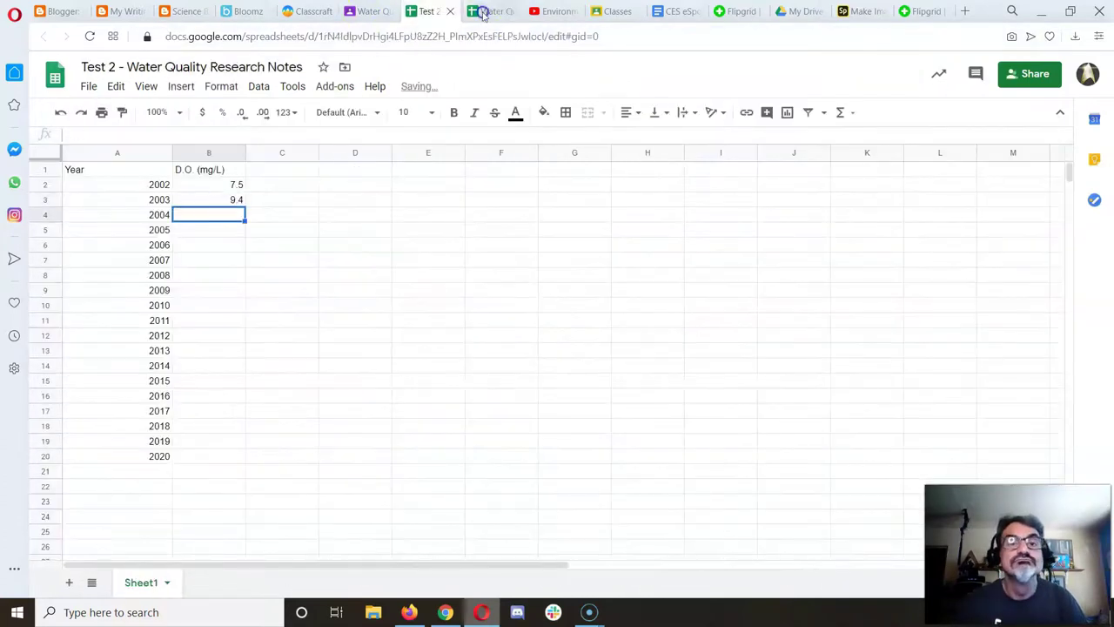
{"action": "left_click", "coordinate": [483, 11]}
{"action": "left_click", "coordinate": [426, 11]}
{"action": "type", "text": "13.1"}
{"action": "key", "text": "Return"}
{"action": "type", "text": "11.2"}
Enter the following readings 7.7 and 11.8 from the Water Quality Data sheet
{"action": "key", "text": "Return"}
{"action": "left_click", "coordinate": [484, 10]}
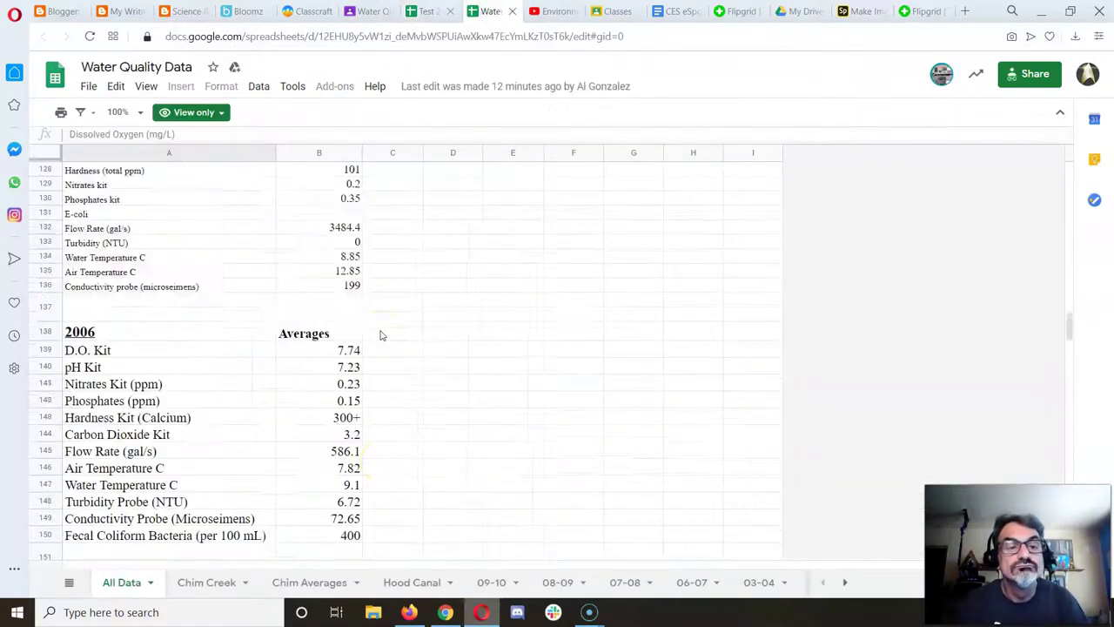
{"action": "left_click", "coordinate": [426, 10]}
{"action": "type", "text": "7.7"}
{"action": "key", "text": "Return"}
{"action": "left_click", "coordinate": [484, 11]}
{"action": "scroll", "coordinate": [473, 270], "scroll_direction": "up", "scroll_amount": 3}
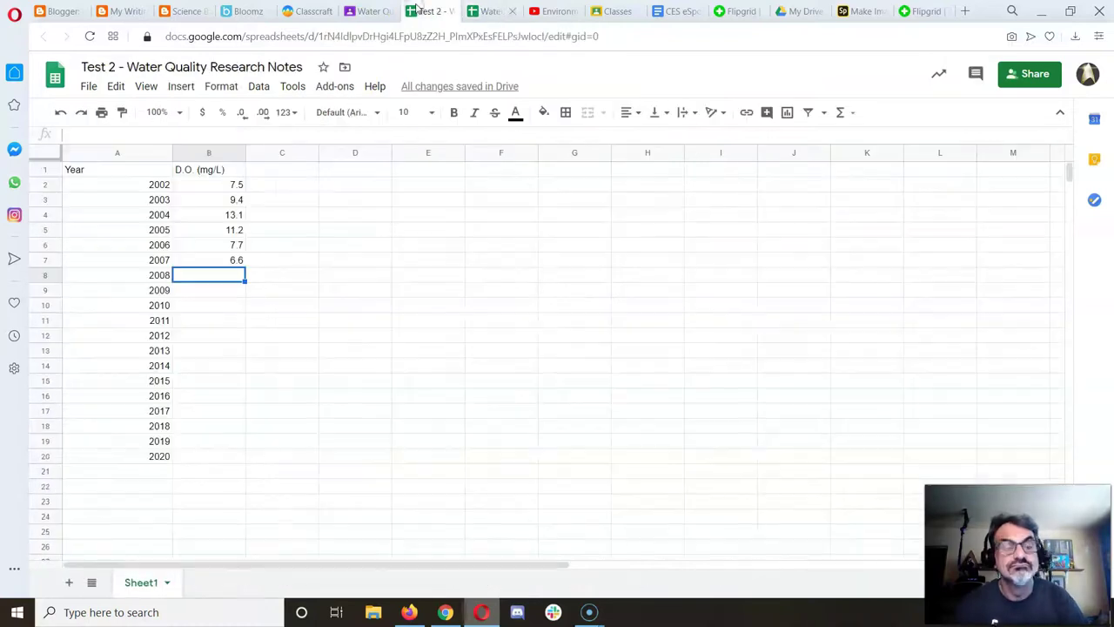
{"action": "left_click", "coordinate": [486, 10]}
{"action": "left_click", "coordinate": [428, 10]}
{"action": "type", "text": "11.8"}
{"action": "key", "text": "Return"}
Enter the middle-year readings 8.7, 8.6, 8.8, 7.2 and 8.4
{"action": "left_click", "coordinate": [485, 10]}
{"action": "scroll", "coordinate": [444, 283], "scroll_direction": "up", "scroll_amount": 5}
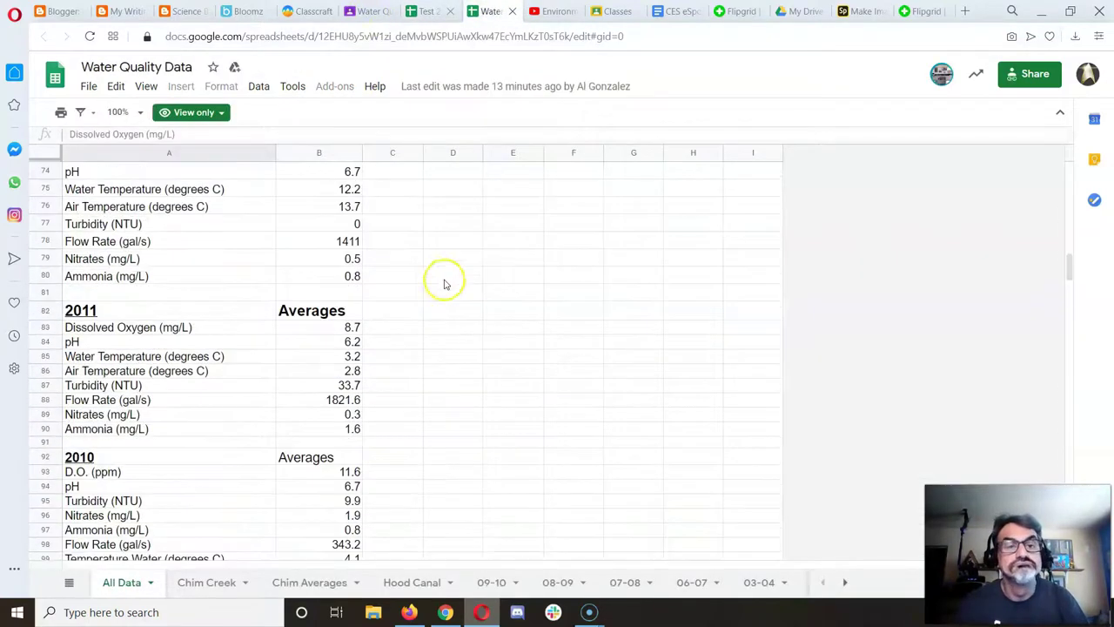
{"action": "left_click", "coordinate": [428, 10]}
{"action": "type", "text": "8.7"}
{"action": "left_click", "coordinate": [486, 10]}
{"action": "scroll", "coordinate": [447, 373], "scroll_direction": "up", "scroll_amount": 5}
{"action": "left_click", "coordinate": [428, 10]}
{"action": "type", "text": "8.6 8.8"}
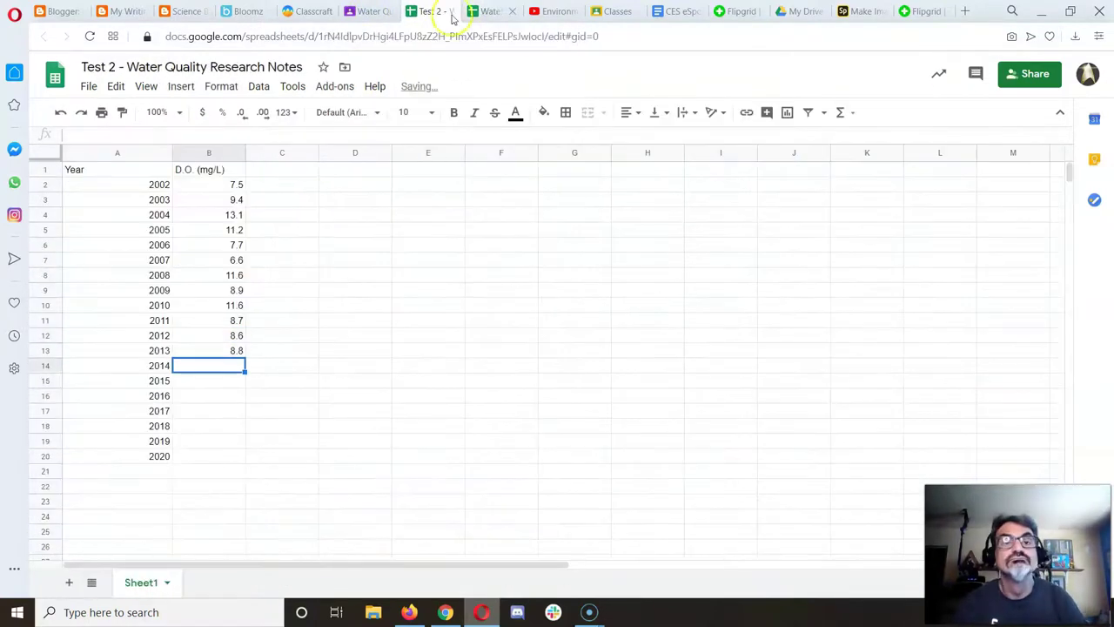
{"action": "left_click", "coordinate": [486, 11]}
{"action": "left_click", "coordinate": [428, 10]}
{"action": "type", "text": "7.2 8.4"}
Enter the final readings 9.2, 8.8, 7, 7.7 and 8.9, ending with 2020
{"action": "left_click", "coordinate": [486, 11]}
{"action": "scroll", "coordinate": [444, 283], "scroll_direction": "up", "scroll_amount": 3}
{"action": "left_click", "coordinate": [428, 11]}
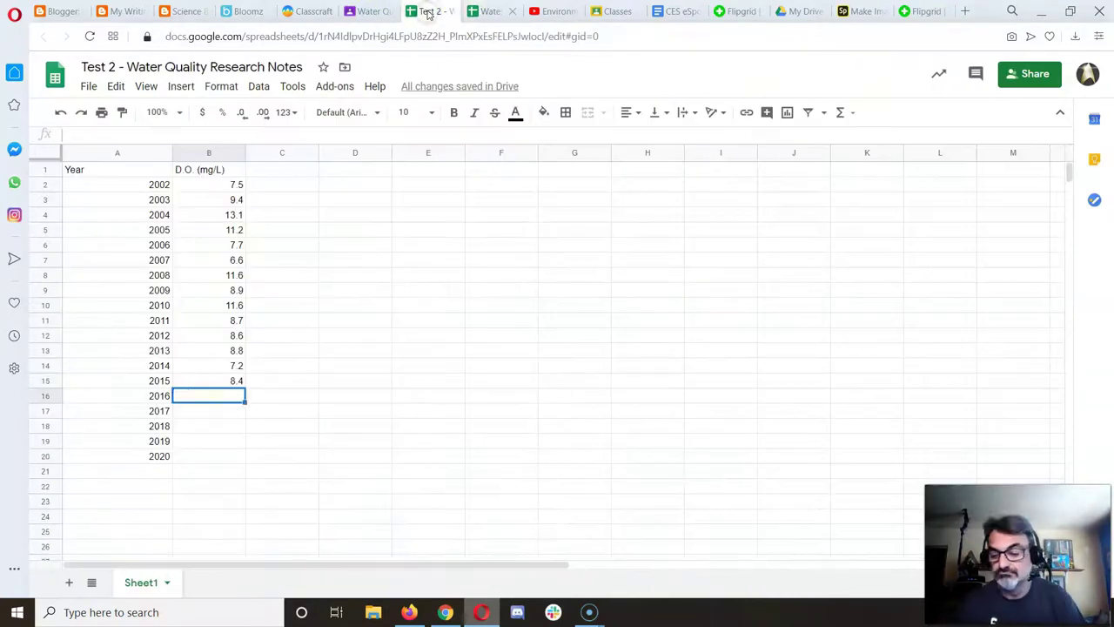
{"action": "type", "text": "9.2 8.8"}
{"action": "left_click", "coordinate": [486, 10]}
{"action": "left_click", "coordinate": [428, 11]}
{"action": "type", "text": "7 7.7"}
{"action": "left_click", "coordinate": [485, 11]}
{"action": "left_click", "coordinate": [421, 10]}
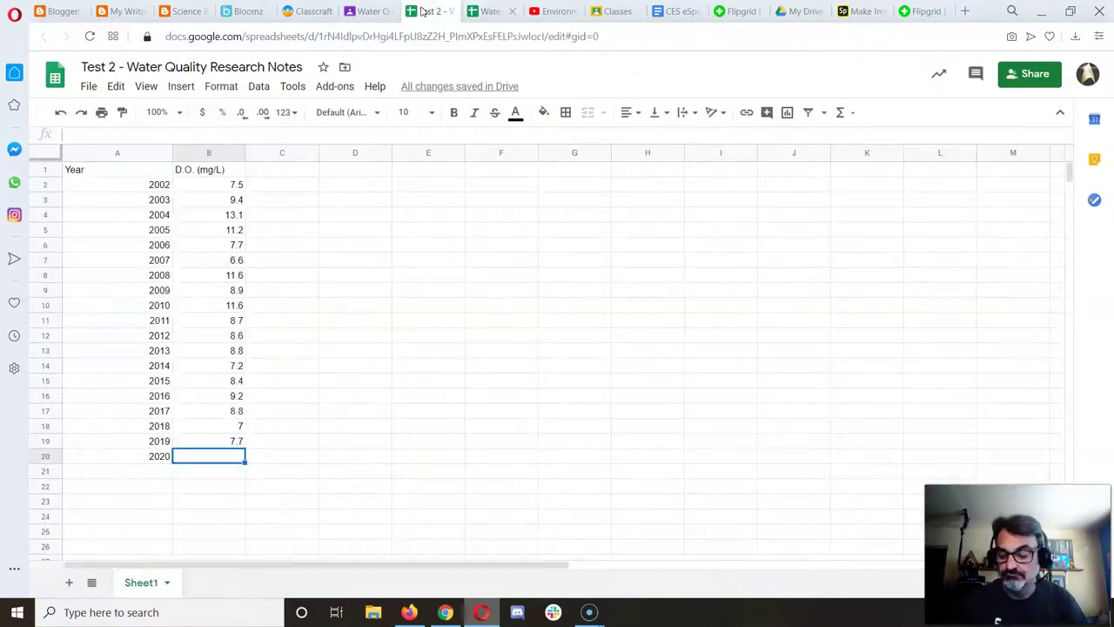
{"action": "type", "text": "8.9"}
{"action": "key", "text": "Return"}
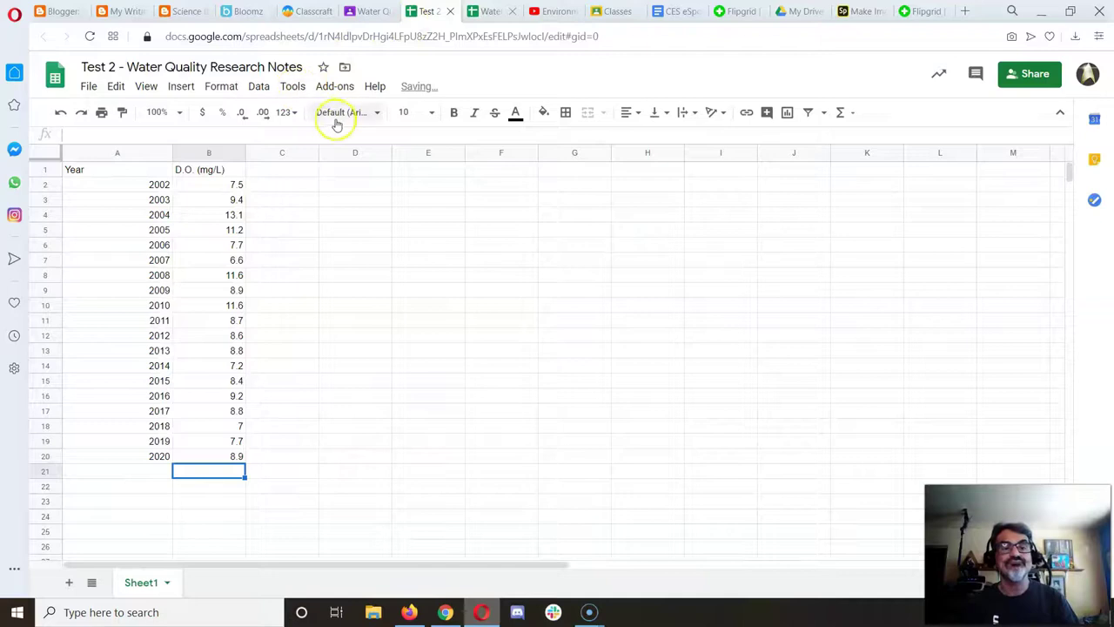